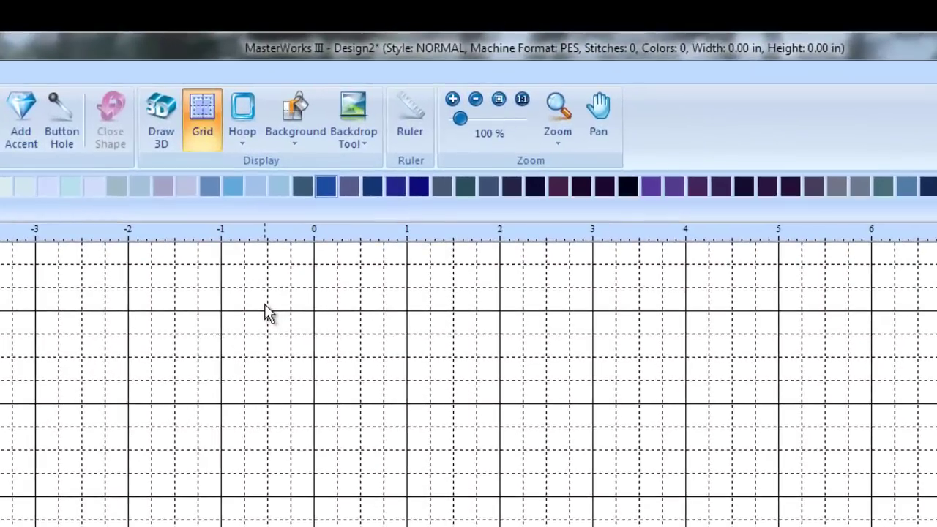
Step: Choose the 200mm X 300mm PES hoop for the design
{"action": "left_click", "coordinate": [248, 142]}
{"action": "left_click", "coordinate": [267, 165]}
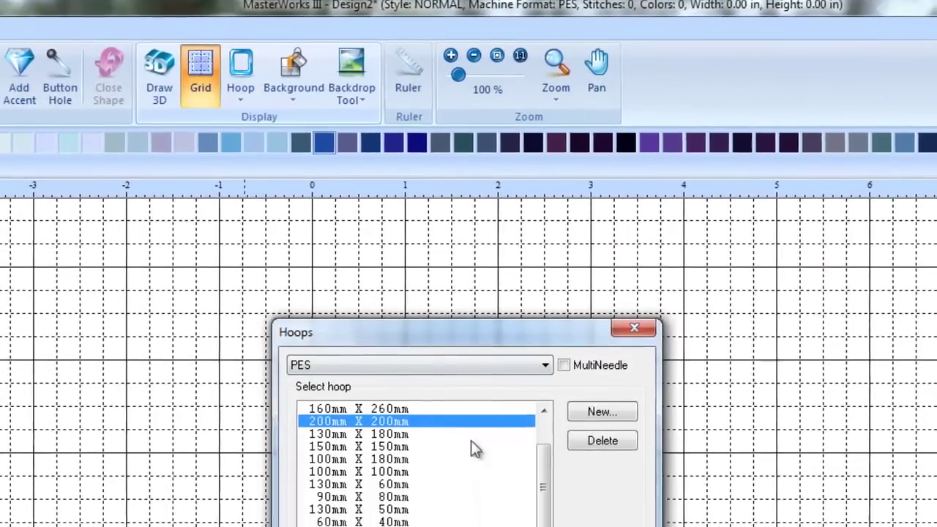
{"action": "scroll", "coordinate": [477, 488], "scroll_direction": "up", "scroll_amount": 1}
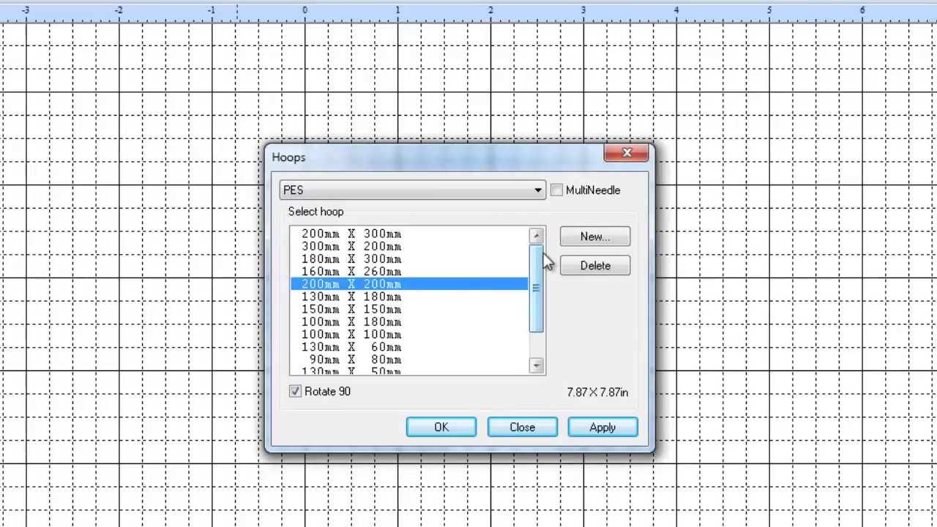
{"action": "left_click", "coordinate": [392, 235]}
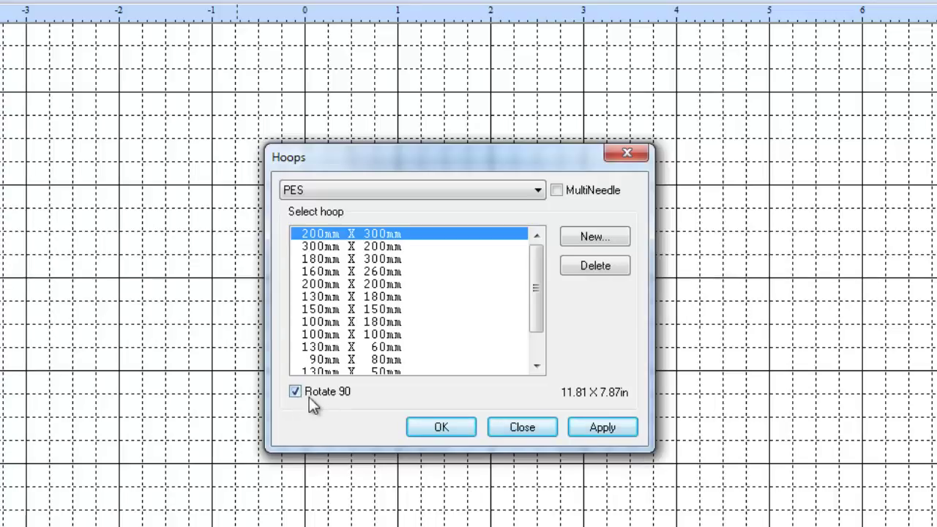
{"action": "left_click", "coordinate": [438, 432]}
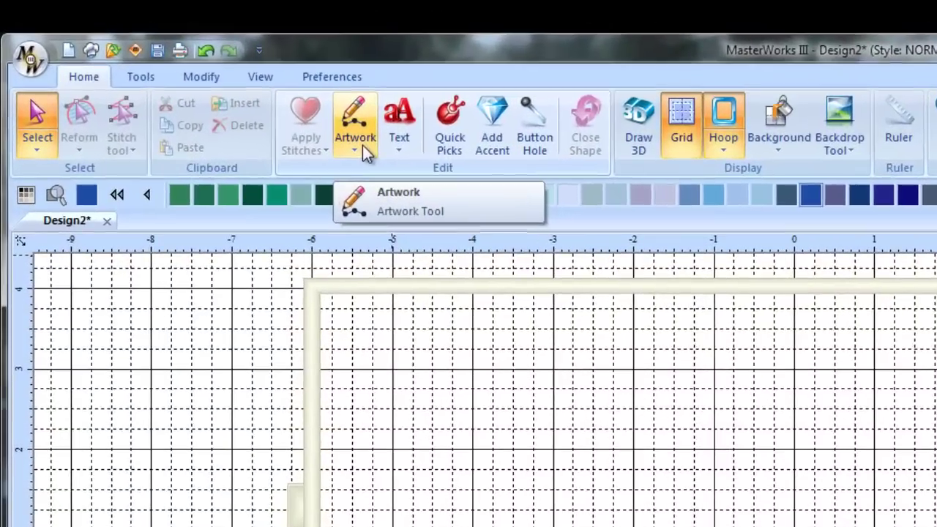
Step: Draw a rectangle artwork shape about 11.04 by 5.73 inches, centred inside the hoop
{"action": "left_click", "coordinate": [362, 145]}
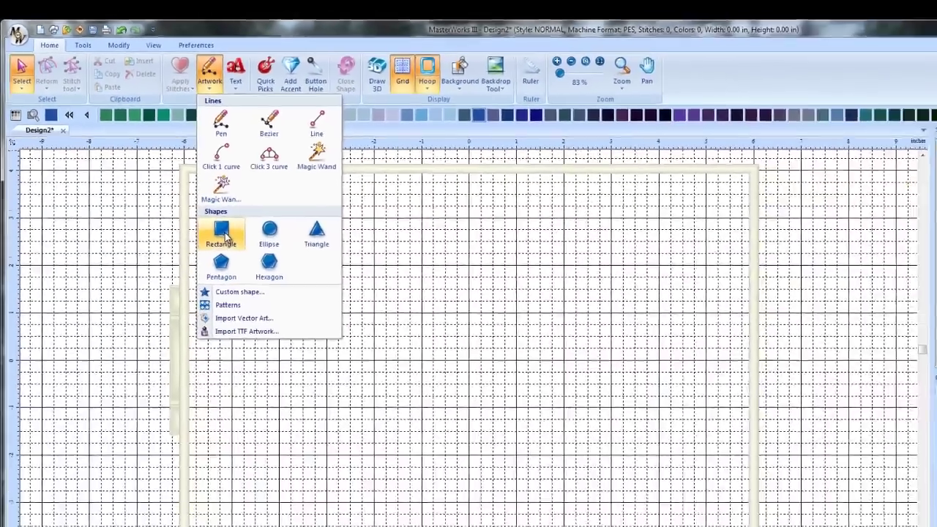
{"action": "left_click", "coordinate": [223, 235]}
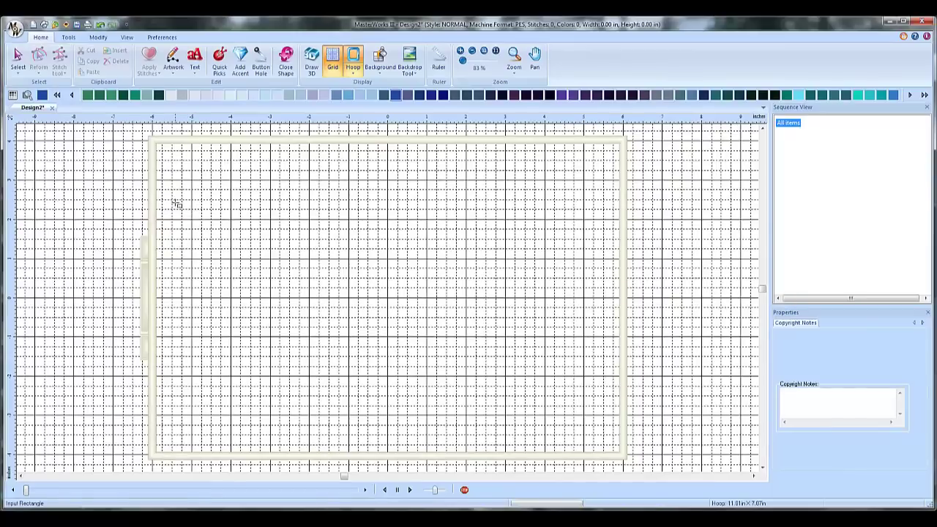
{"action": "mouse_move", "coordinate": [174, 185]}
{"action": "left_mouse_down"}
{"action": "mouse_move", "coordinate": [184, 224]}
{"action": "mouse_move", "coordinate": [310, 337]}
{"action": "mouse_move", "coordinate": [398, 376]}
{"action": "mouse_move", "coordinate": [607, 412]}
{"action": "left_mouse_up"}
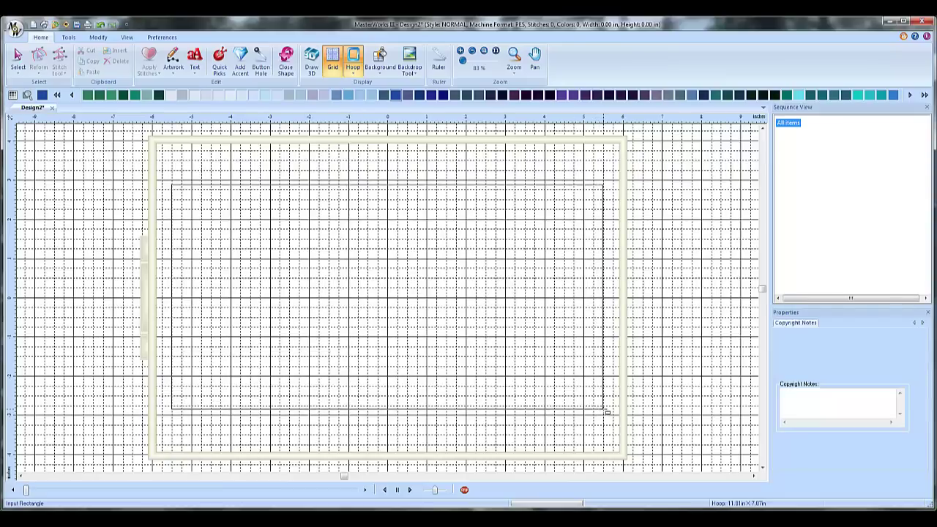
{"action": "left_click_drag", "start_coordinate": [607, 412], "coordinate": [608, 412]}
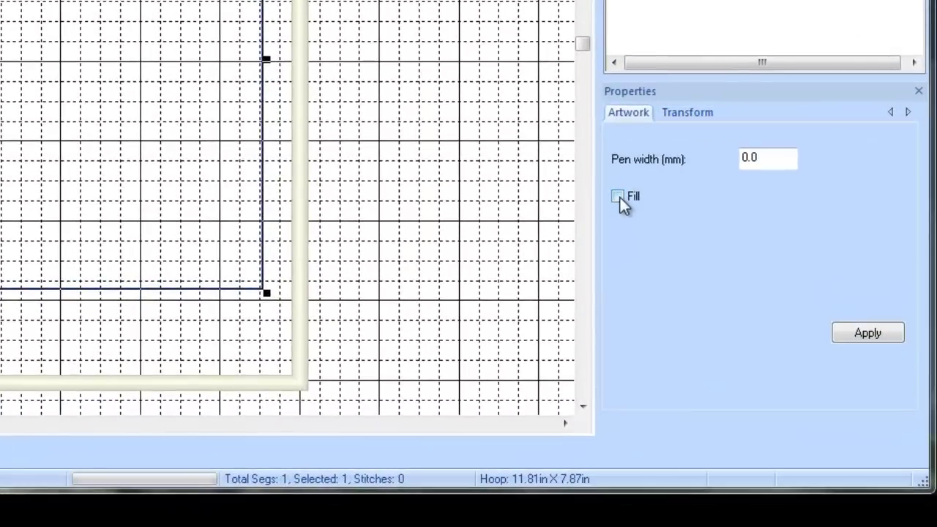
Step: Turn on the fill for the rectangle artwork and deselect it
{"action": "left_click", "coordinate": [620, 197]}
{"action": "left_click", "coordinate": [853, 331]}
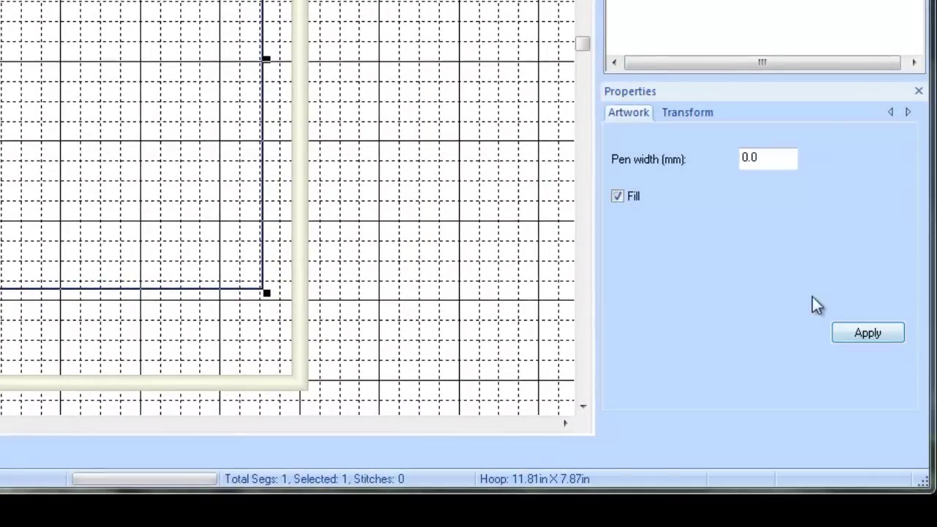
{"action": "left_click", "coordinate": [858, 335]}
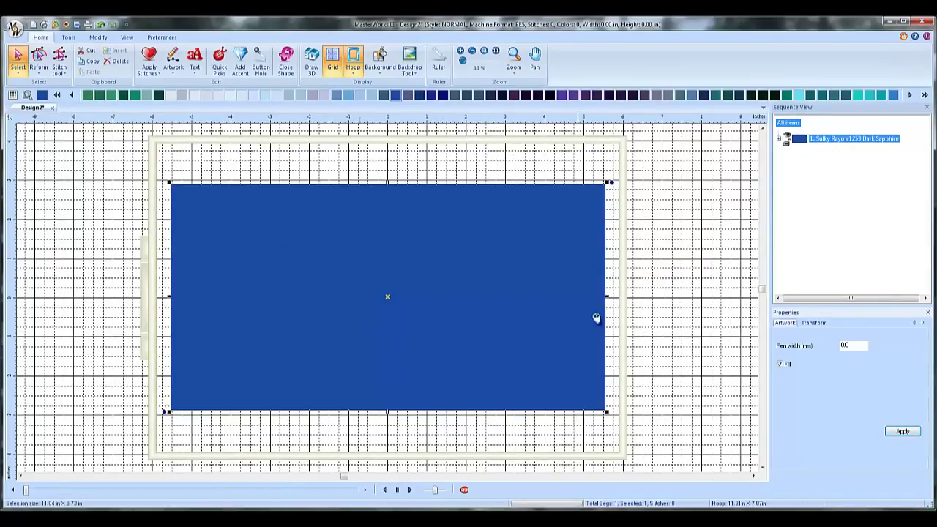
{"action": "left_click", "coordinate": [653, 230]}
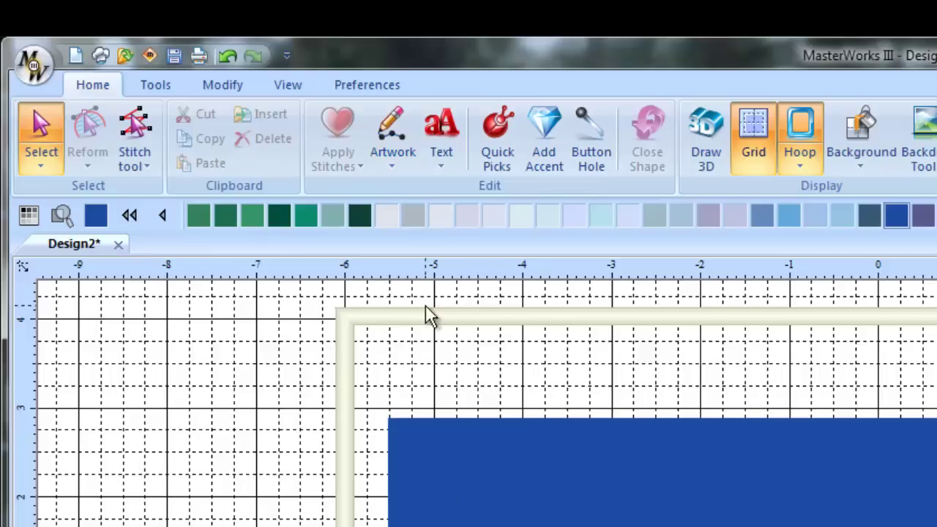
Step: Start a TrueType artwork import and enter the first name in capital letters as its text
{"action": "left_click", "coordinate": [391, 155]}
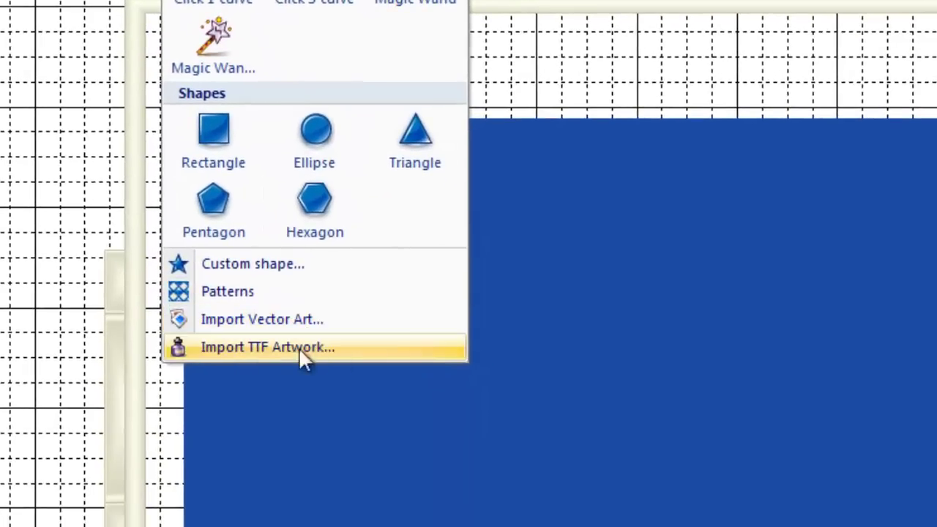
{"action": "left_click", "coordinate": [258, 347]}
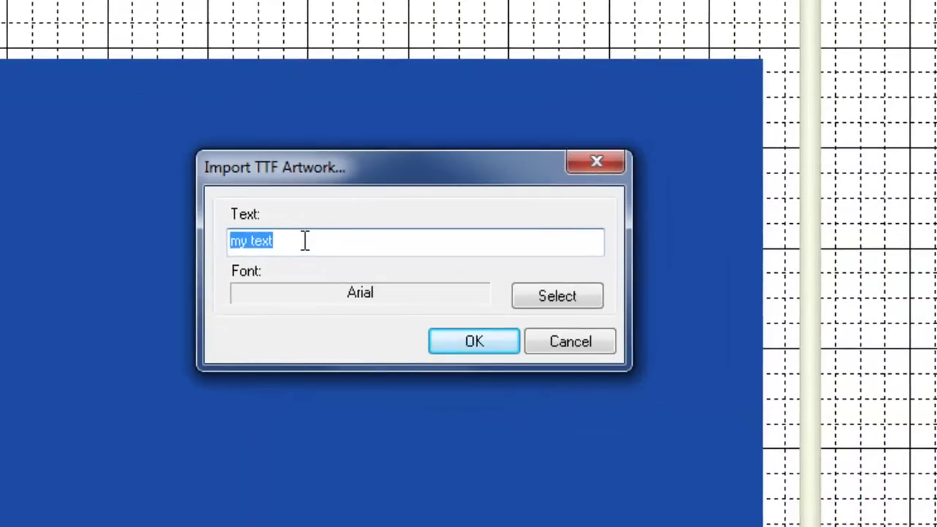
{"action": "type", "text": "B"}
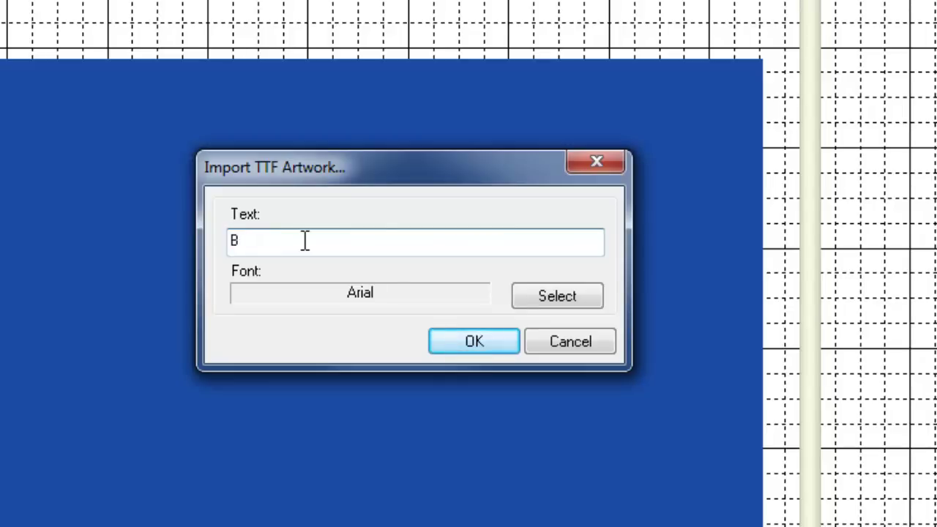
{"action": "type", "text": "RAD"}
Step: Set the lettering font to Arial in the Black style and insert the lettering into the design
{"action": "left_click", "coordinate": [546, 298]}
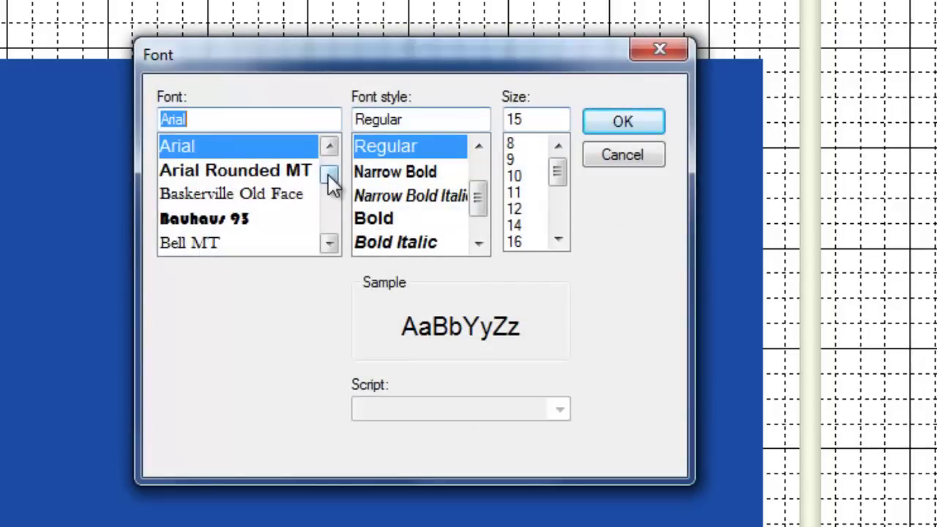
{"action": "mouse_move", "coordinate": [329, 177]}
{"action": "left_mouse_down"}
{"action": "mouse_move", "coordinate": [327, 205]}
{"action": "mouse_move", "coordinate": [334, 161]}
{"action": "mouse_move", "coordinate": [334, 184]}
{"action": "left_mouse_up"}
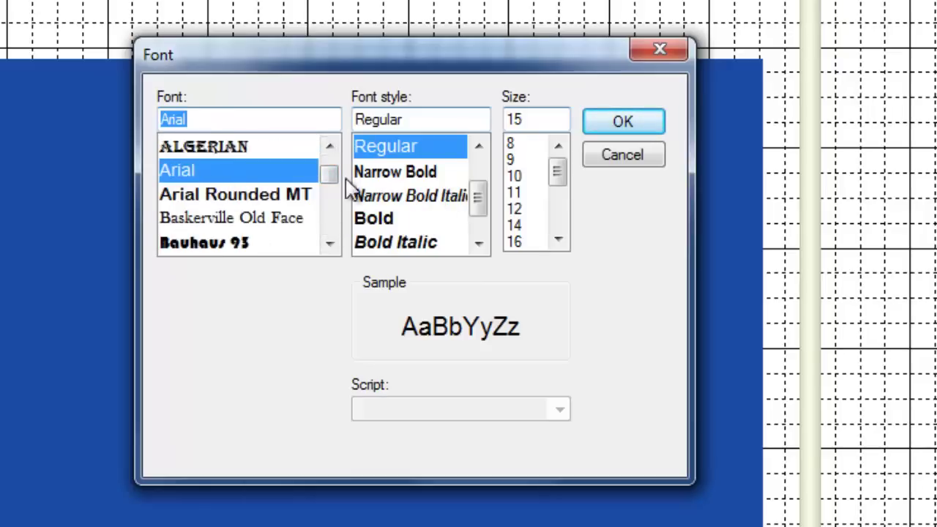
{"action": "left_click_drag", "start_coordinate": [477, 201], "coordinate": [472, 244]}
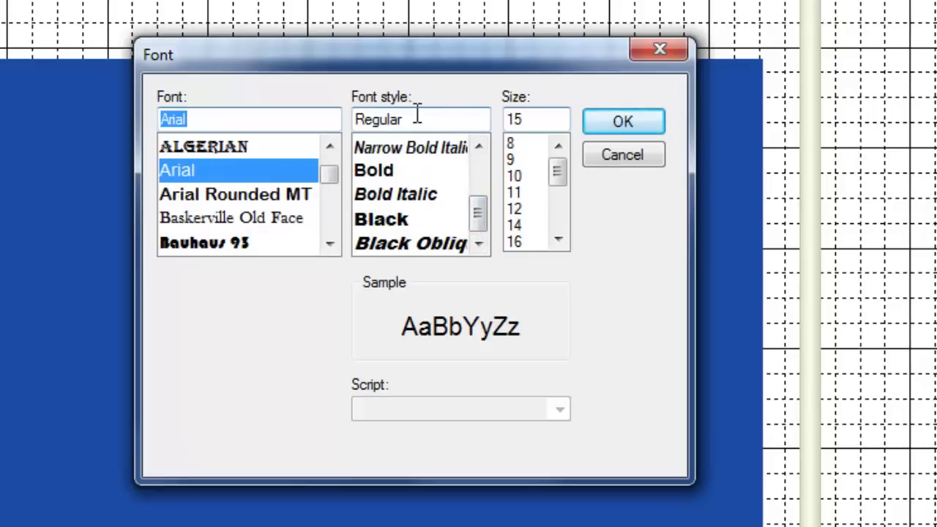
{"action": "left_click", "coordinate": [401, 221]}
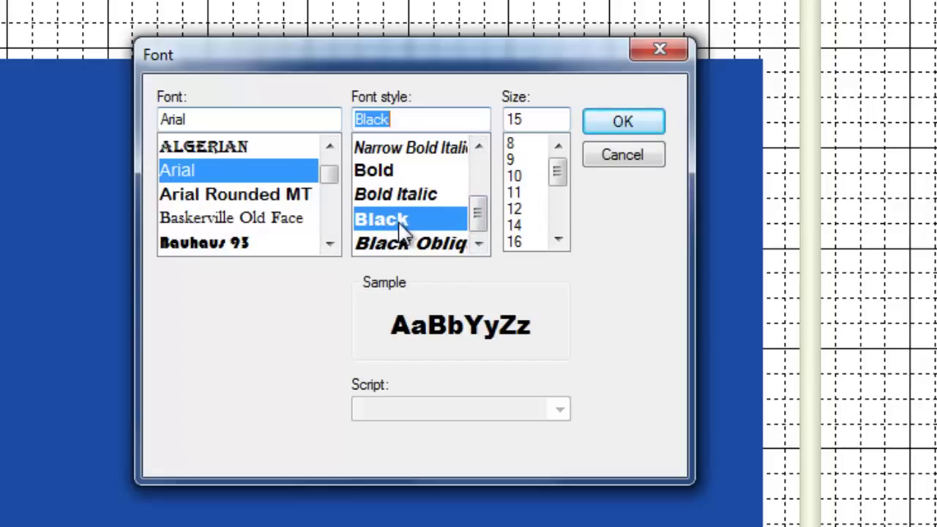
{"action": "left_click", "coordinate": [621, 122]}
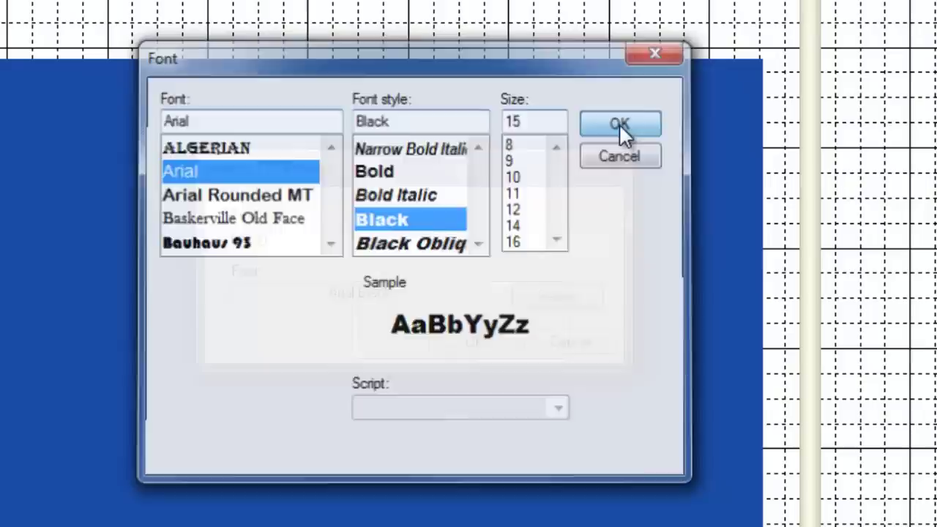
{"action": "left_click", "coordinate": [479, 344]}
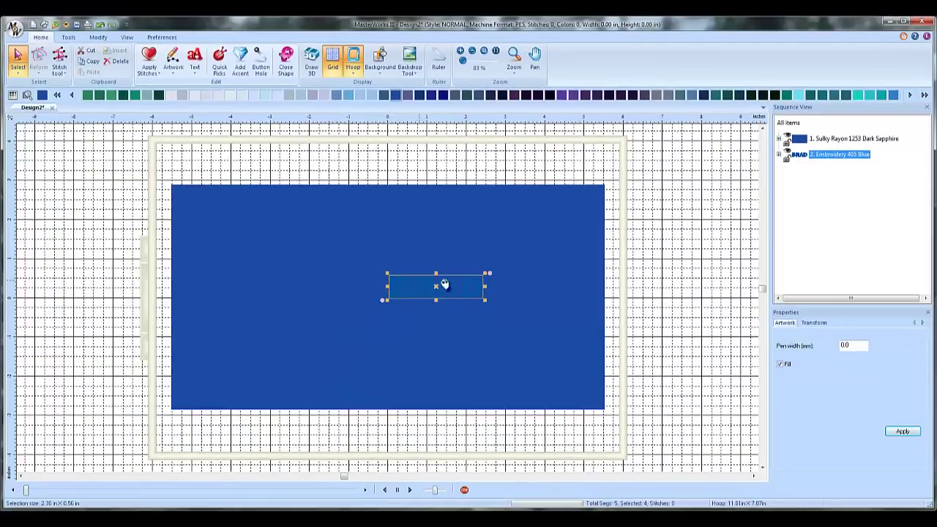
Step: Recolour the lettering to Sulky Rayon 1517 Coachman Green and move it to the lower-left corner of the rectangle
{"action": "left_click", "coordinate": [123, 94]}
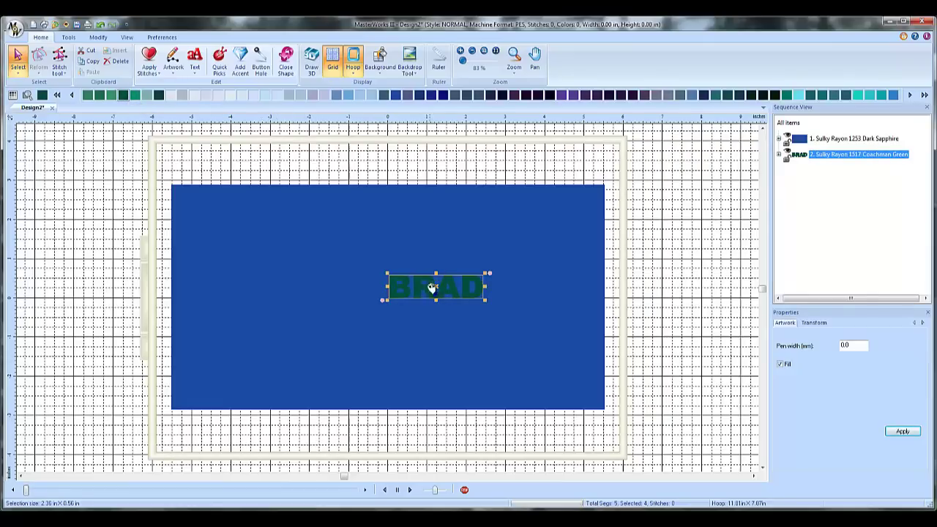
{"action": "left_click_drag", "start_coordinate": [429, 288], "coordinate": [227, 382]}
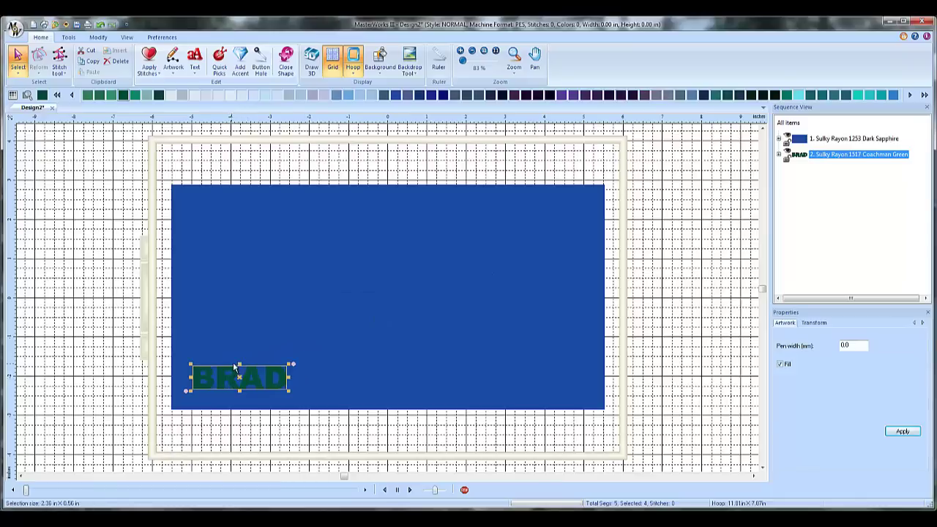
Step: Enlarge the lettering to about 10.16 inches wide by 2.37 inches high and centre it on the rectangle
{"action": "left_click_drag", "start_coordinate": [290, 363], "coordinate": [593, 251]}
{"action": "left_click_drag", "start_coordinate": [346, 346], "coordinate": [344, 303]}
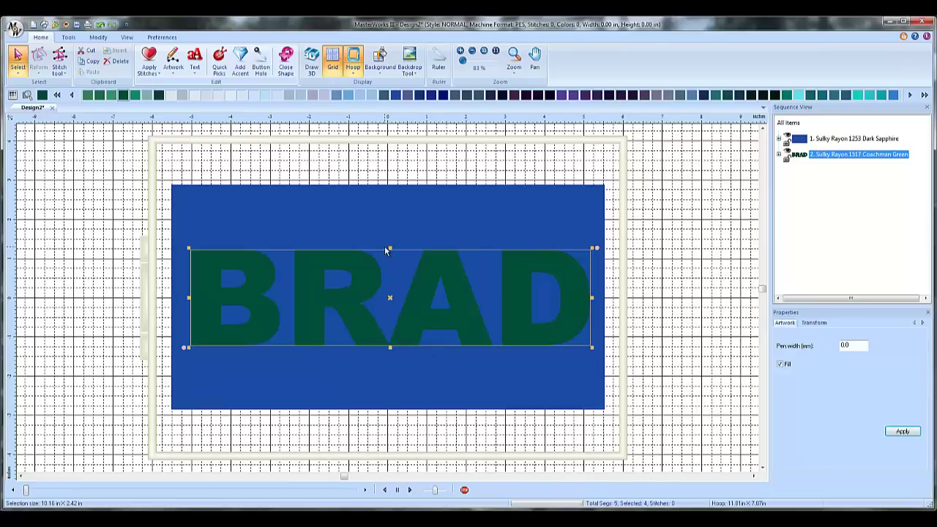
{"action": "left_click_drag", "start_coordinate": [388, 250], "coordinate": [391, 224]}
{"action": "left_click_drag", "start_coordinate": [376, 264], "coordinate": [404, 316]}
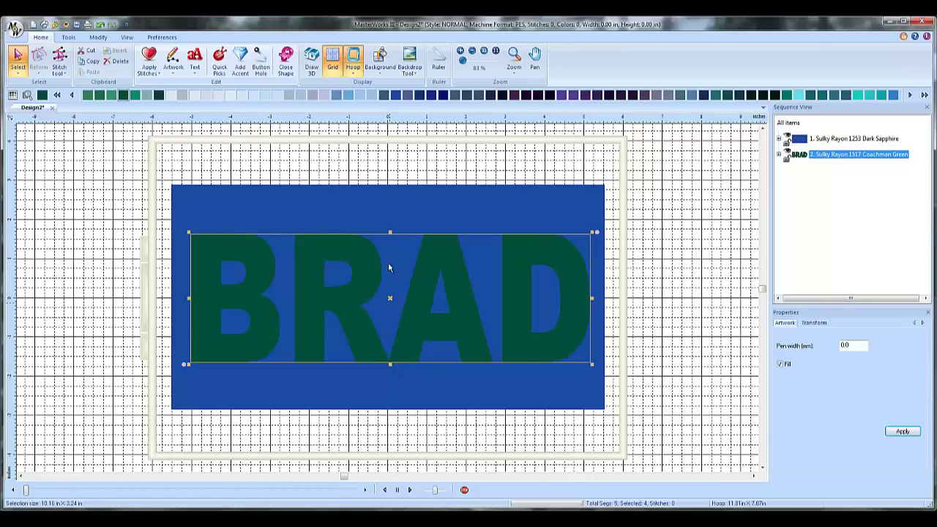
{"action": "left_click_drag", "start_coordinate": [388, 229], "coordinate": [387, 269]}
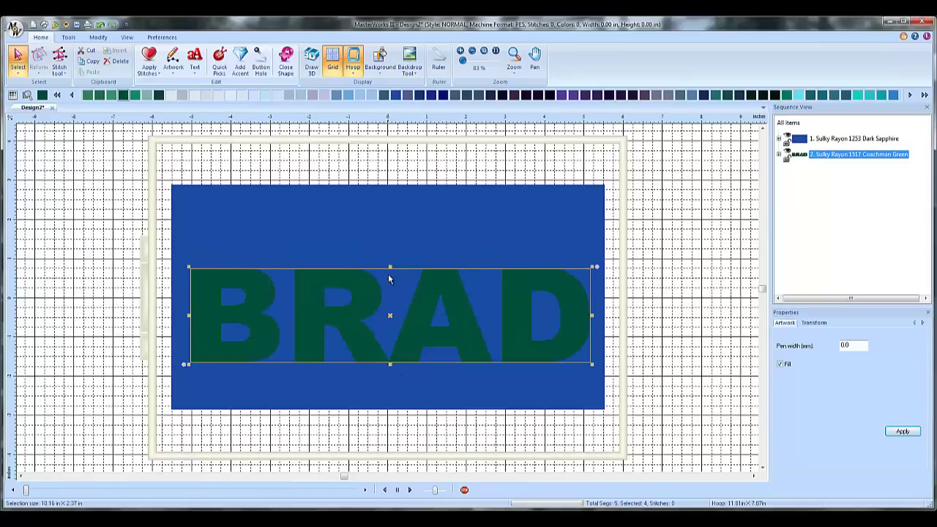
{"action": "left_click_drag", "start_coordinate": [368, 299], "coordinate": [376, 276]}
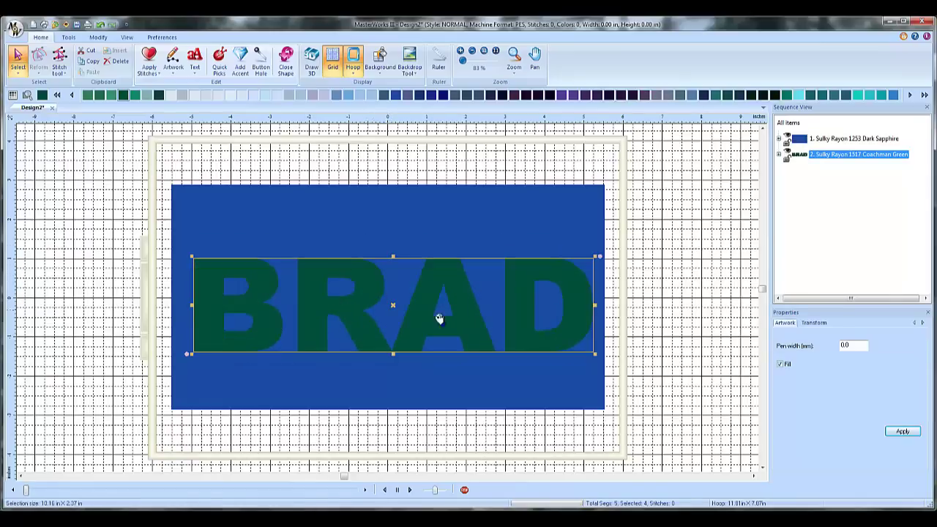
{"action": "left_click_drag", "start_coordinate": [362, 309], "coordinate": [362, 299]}
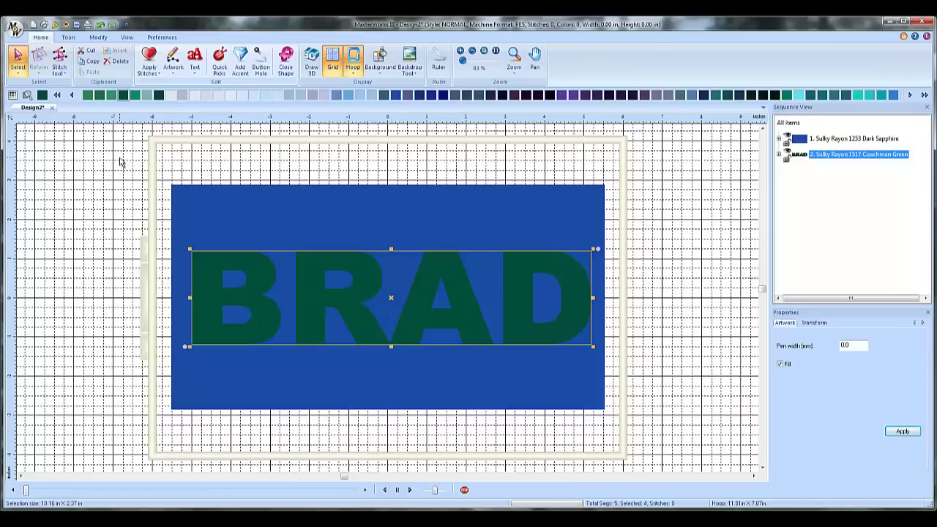
Step: Select the rectangle and the lettering together and combine them to cut the letters out of the rectangle
{"action": "left_click_drag", "start_coordinate": [122, 157], "coordinate": [661, 447]}
{"action": "left_click", "coordinate": [668, 385]}
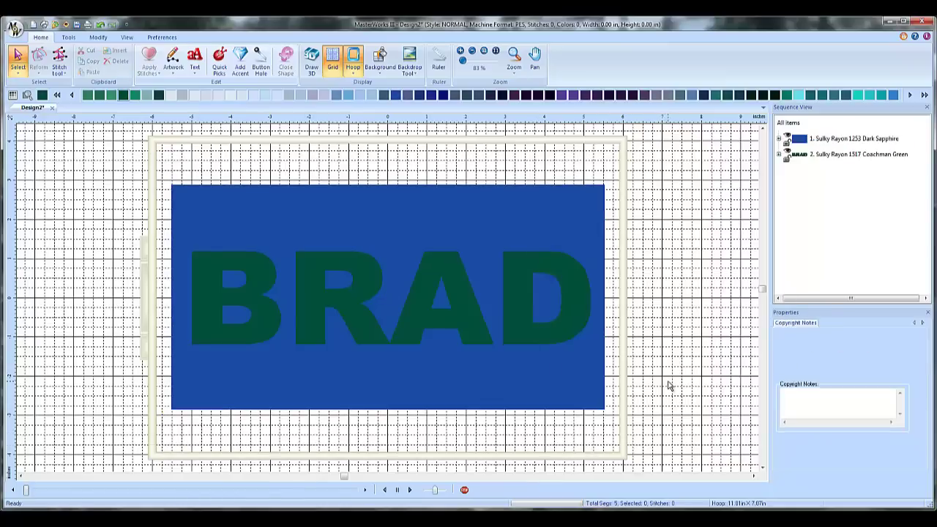
{"action": "key", "text": "ctrl+a"}
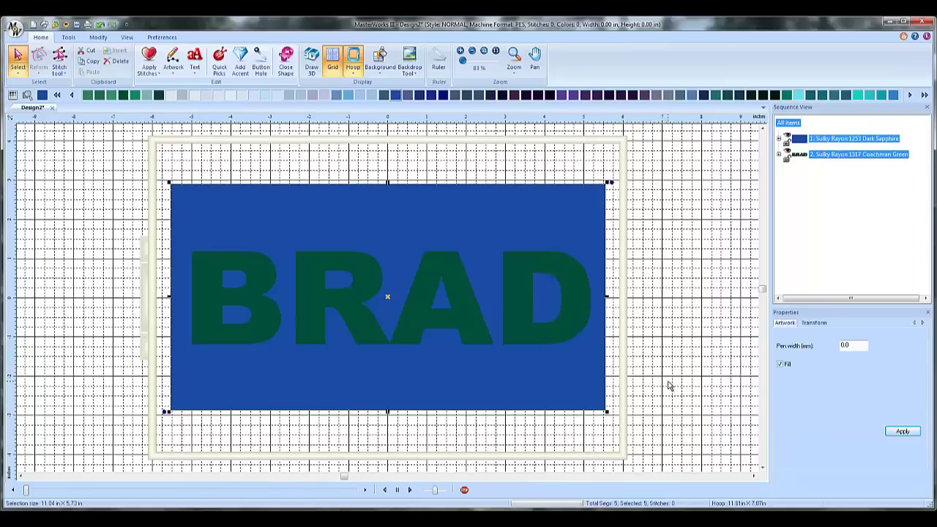
{"action": "left_click", "coordinate": [697, 273]}
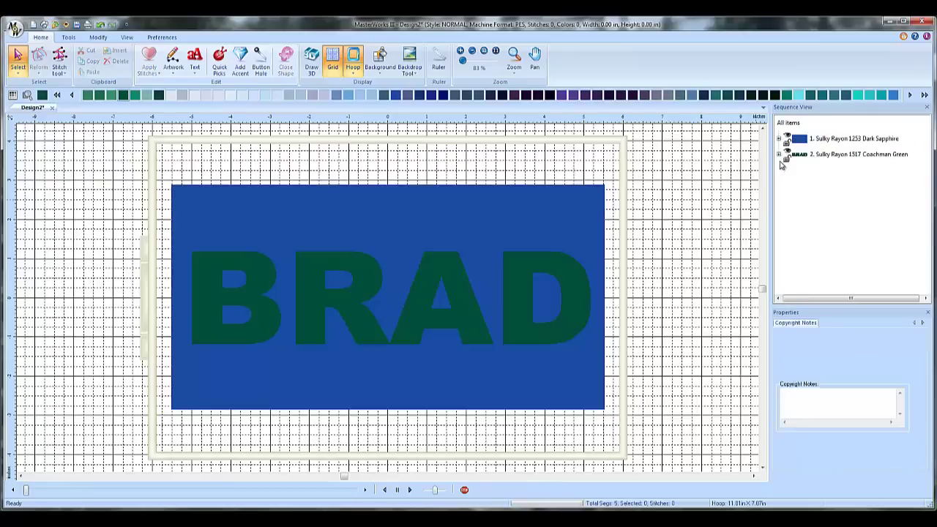
{"action": "left_click", "coordinate": [792, 123]}
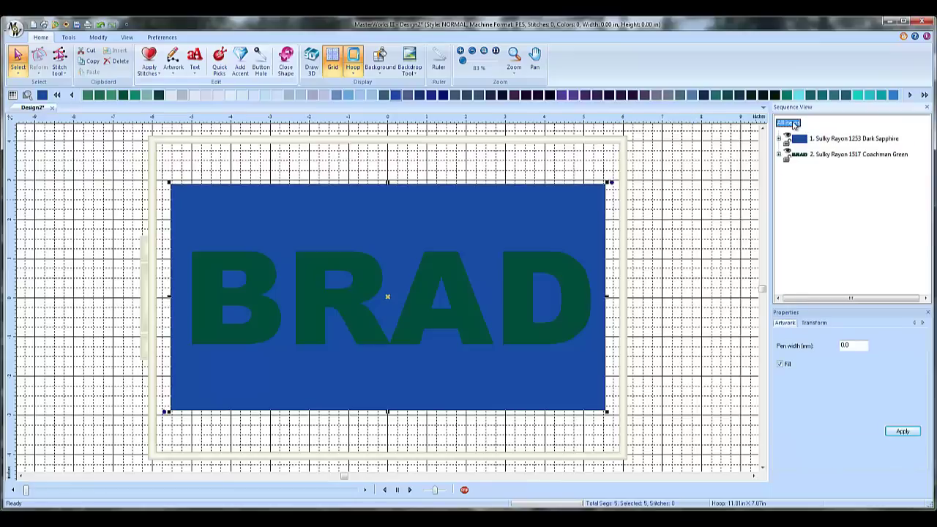
{"action": "right_click", "coordinate": [439, 221]}
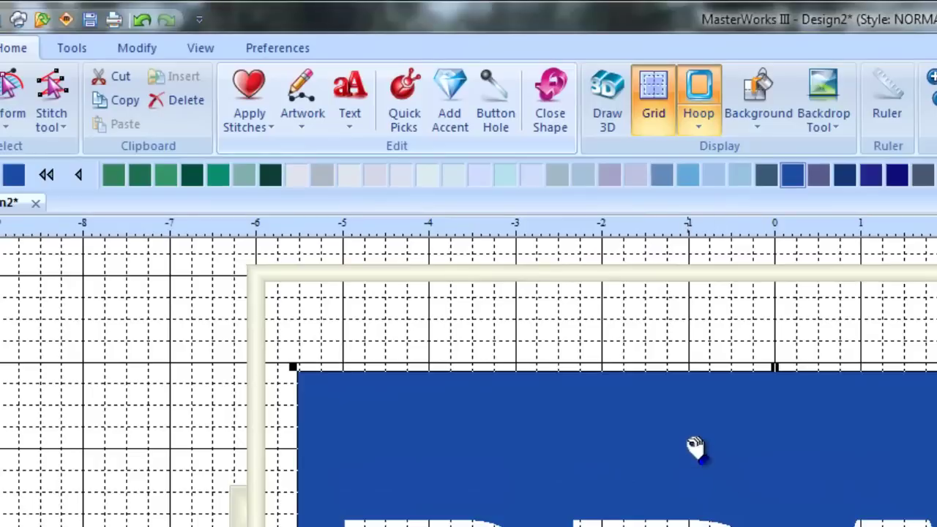
Step: Apply a Motif fill to the rectangle with the cut-out letters, set its pattern to f061, and deselect the design
{"action": "left_click", "coordinate": [257, 124]}
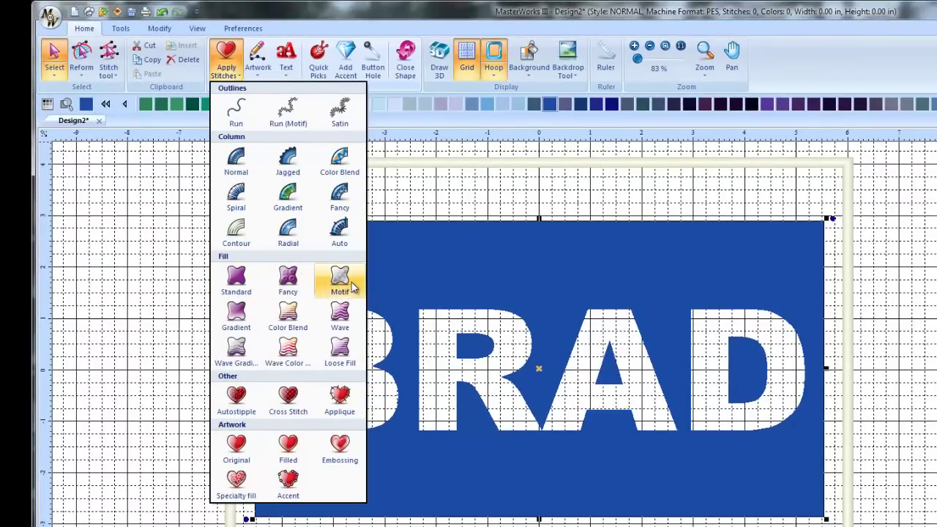
{"action": "left_click", "coordinate": [350, 282]}
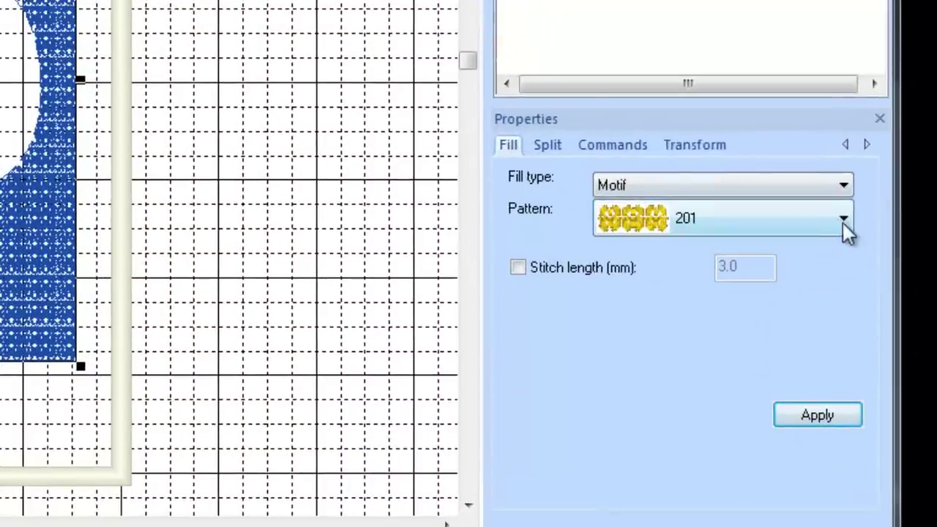
{"action": "left_click", "coordinate": [842, 223]}
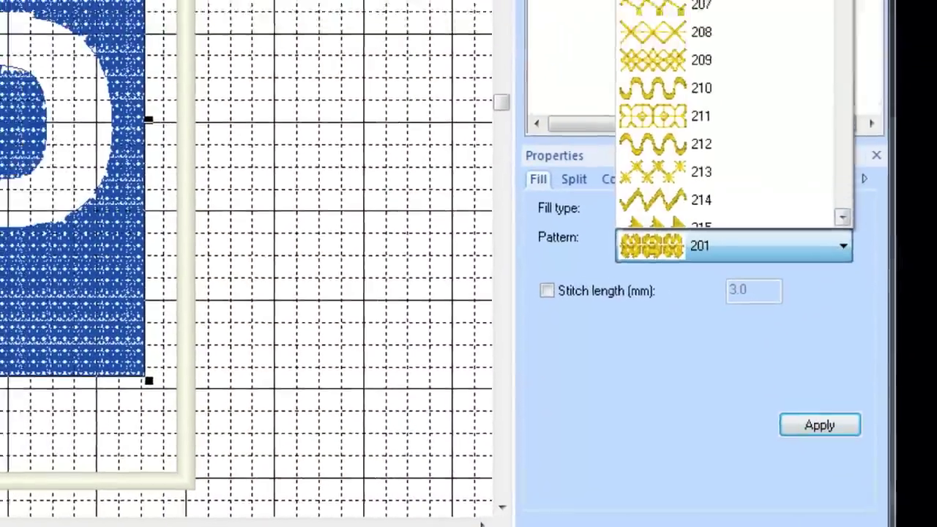
{"action": "scroll", "coordinate": [849, 182], "scroll_direction": "down", "scroll_amount": 9}
{"action": "left_click_drag", "start_coordinate": [842, 43], "coordinate": [832, 195]}
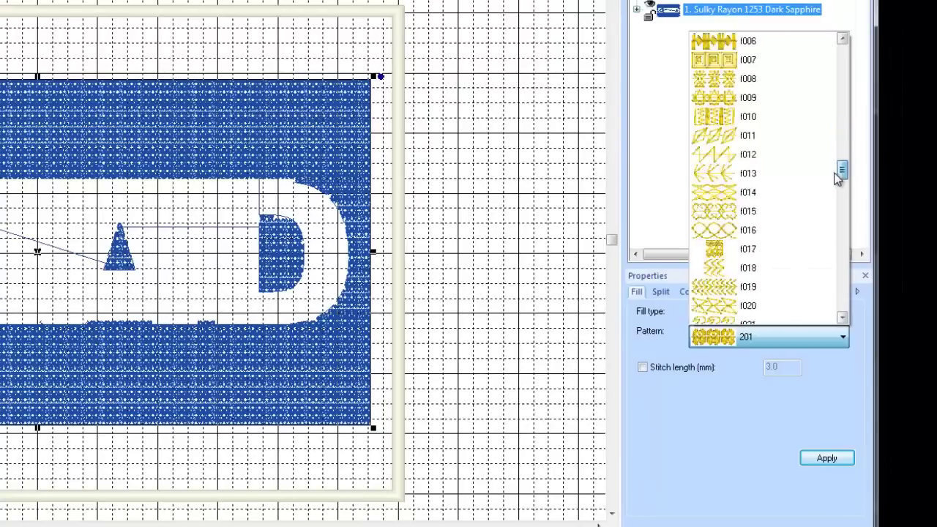
{"action": "left_click_drag", "start_coordinate": [834, 242], "coordinate": [835, 243]}
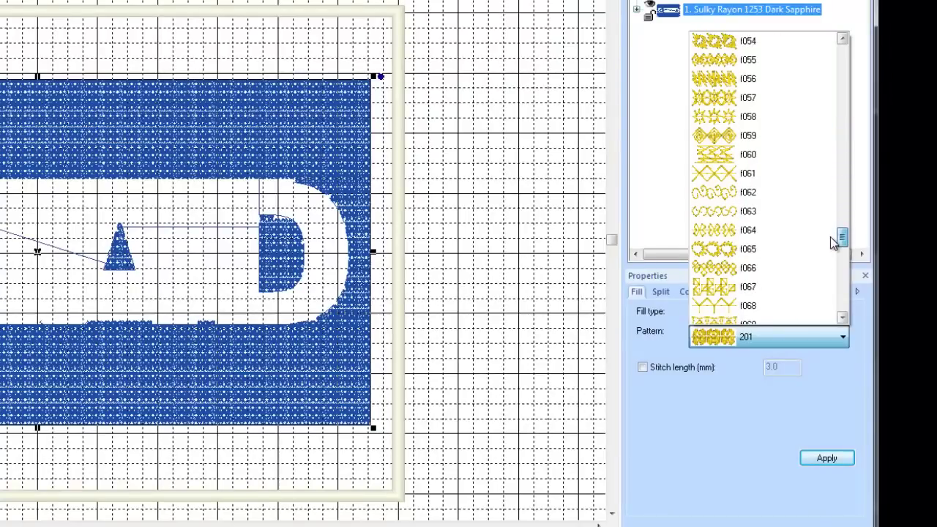
{"action": "left_click", "coordinate": [754, 172]}
{"action": "left_click", "coordinate": [827, 458]}
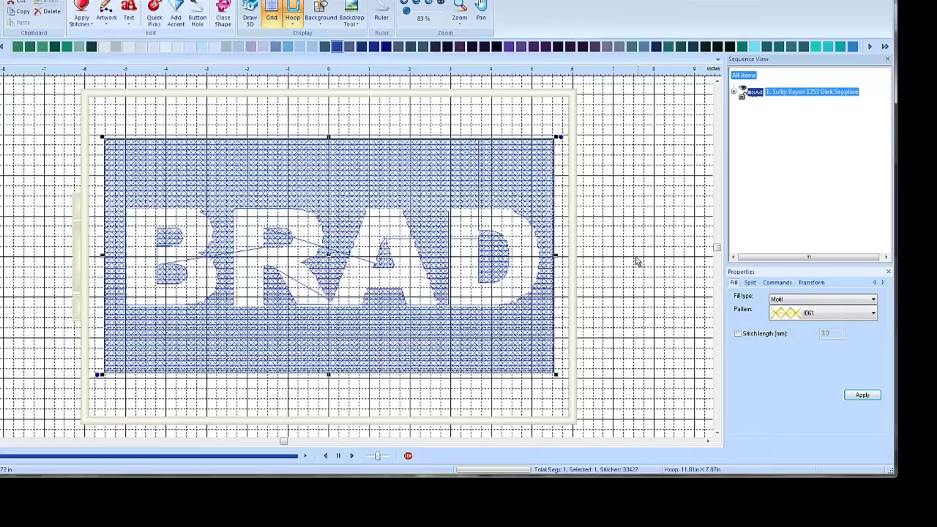
{"action": "left_click", "coordinate": [59, 159]}
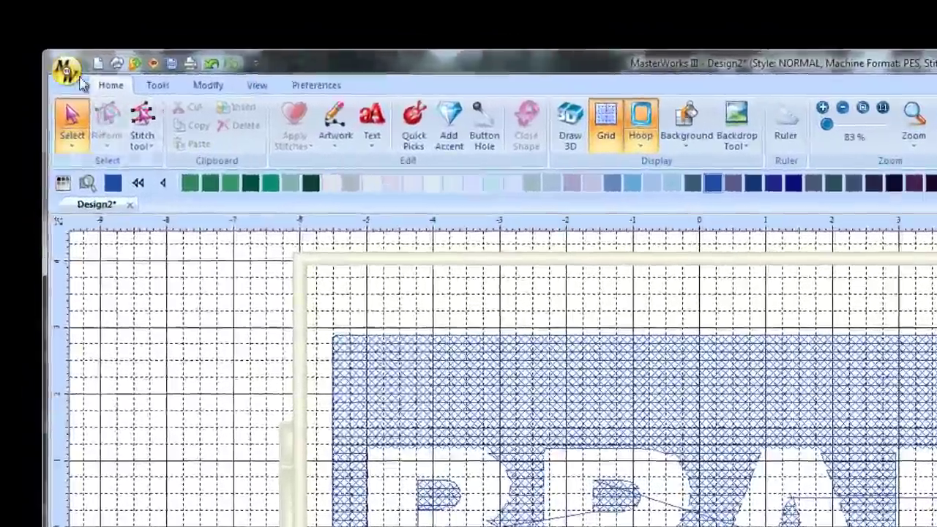
Step: Save the design as a working file under a new file name in the Working File folder
{"action": "left_click", "coordinate": [68, 72]}
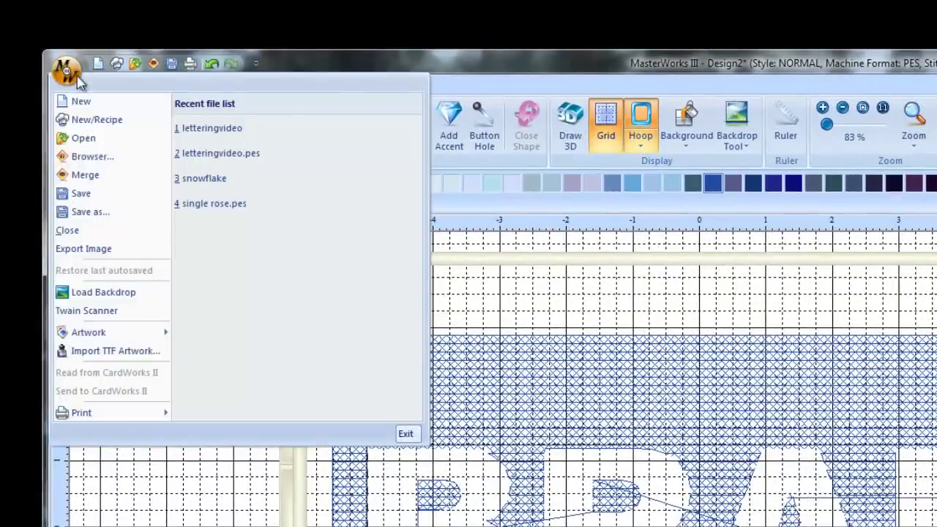
{"action": "mouse_move", "coordinate": [96, 209]}
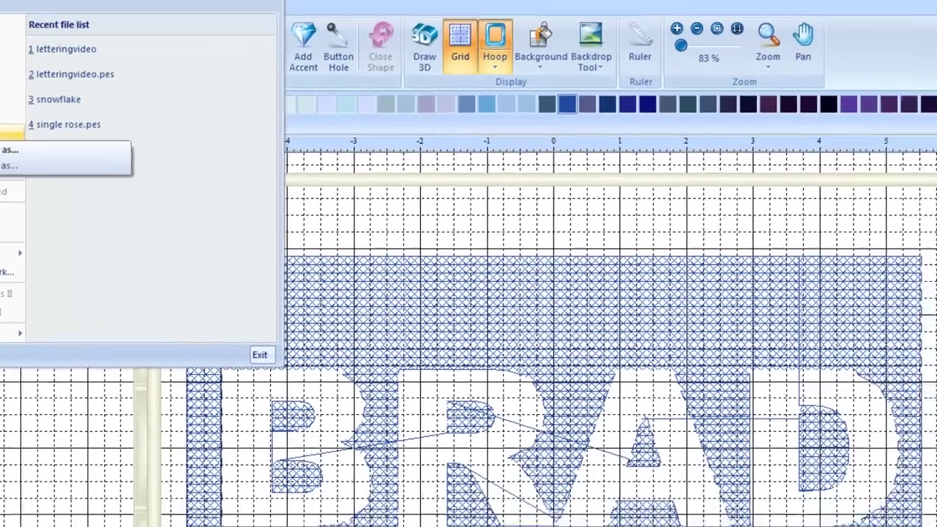
{"action": "left_click", "coordinate": [9, 150]}
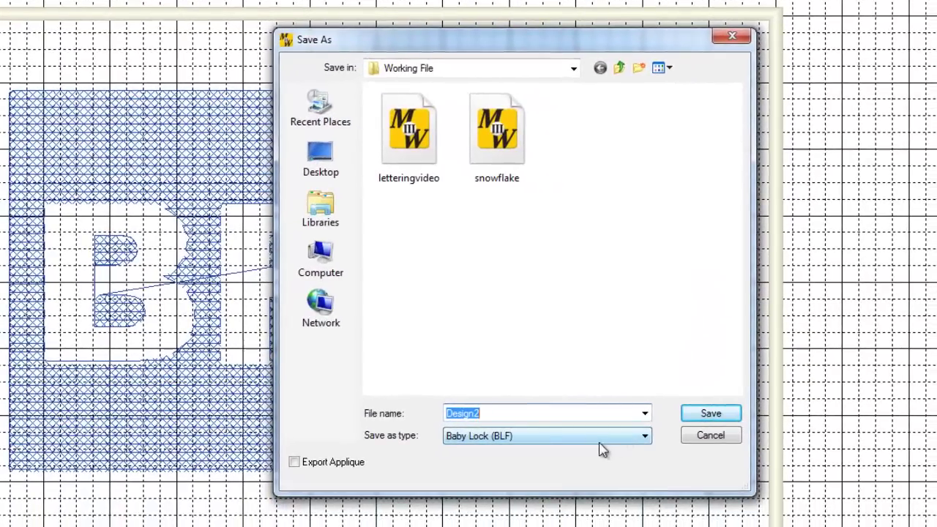
{"action": "type", "text": "e"}
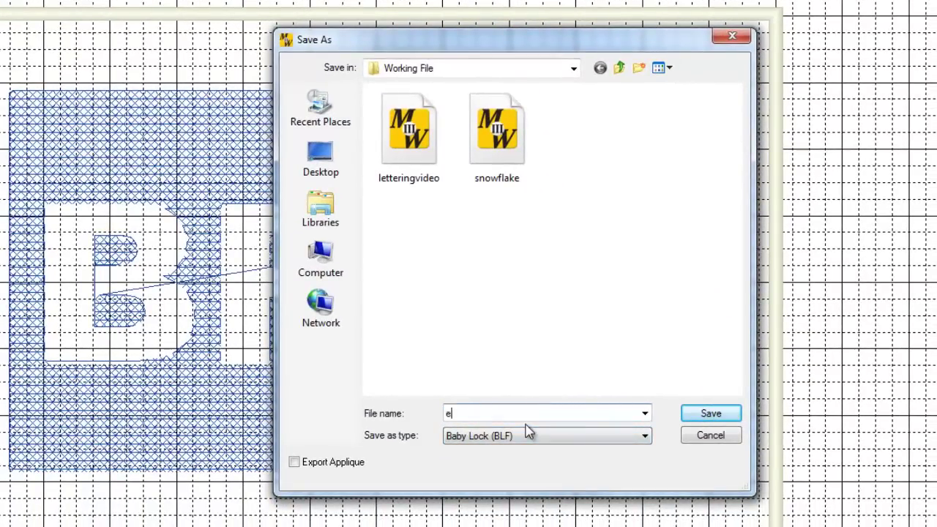